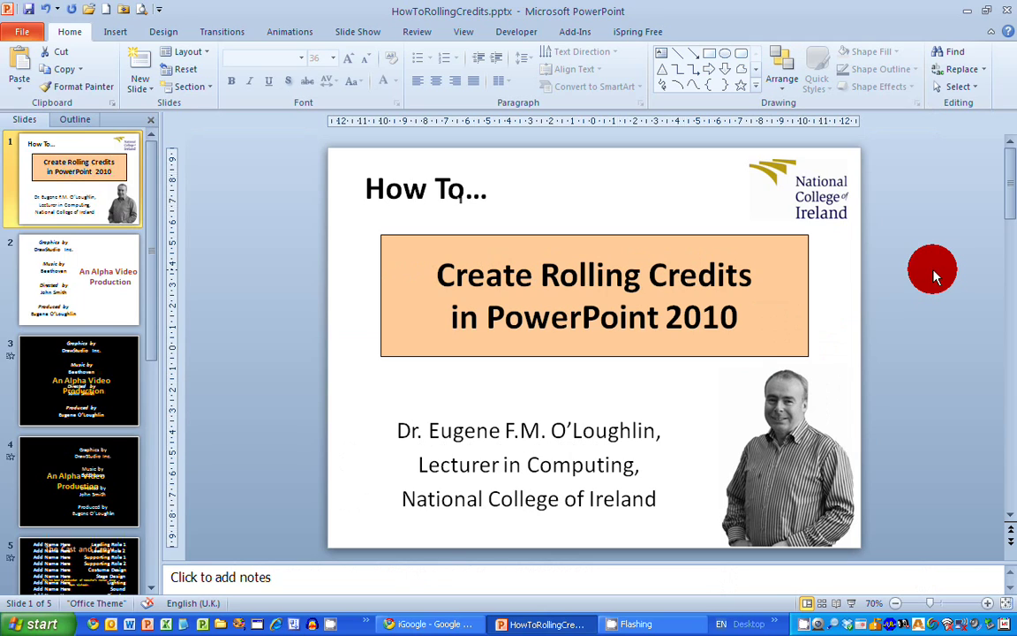
Open slide 2 and examine its two text boxes, the credits list and the "An Alpha Video Production" title
left_click(71, 274)
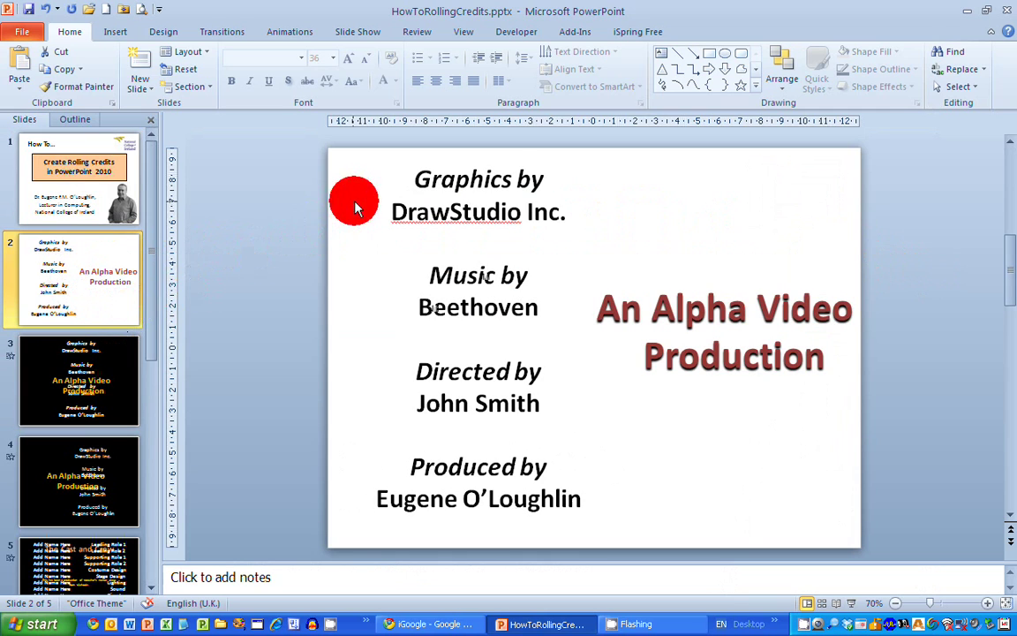
left_click(512, 157)
left_click(530, 164)
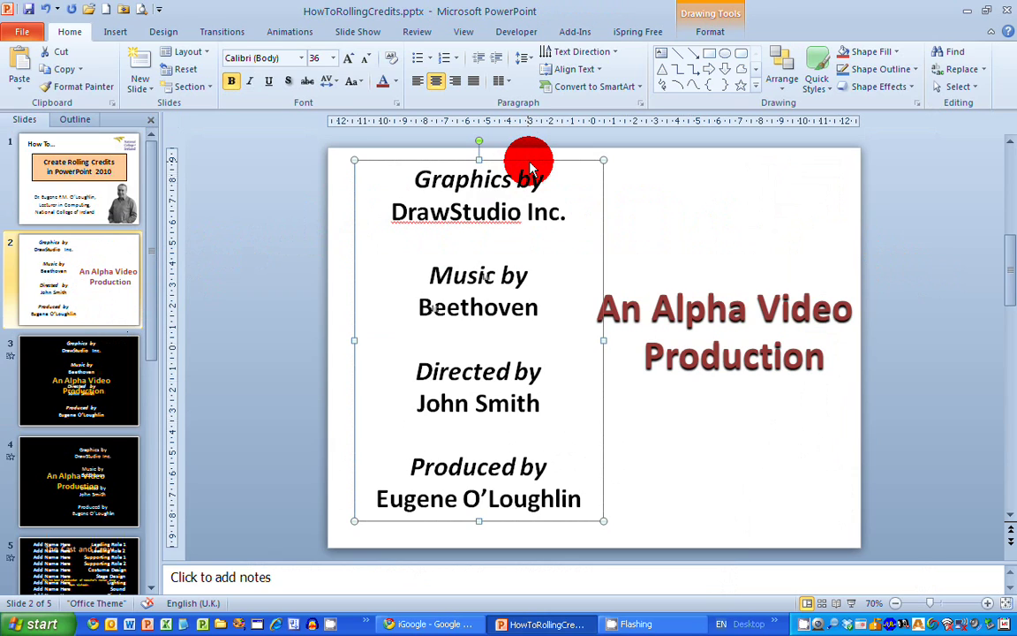
left_click(748, 290)
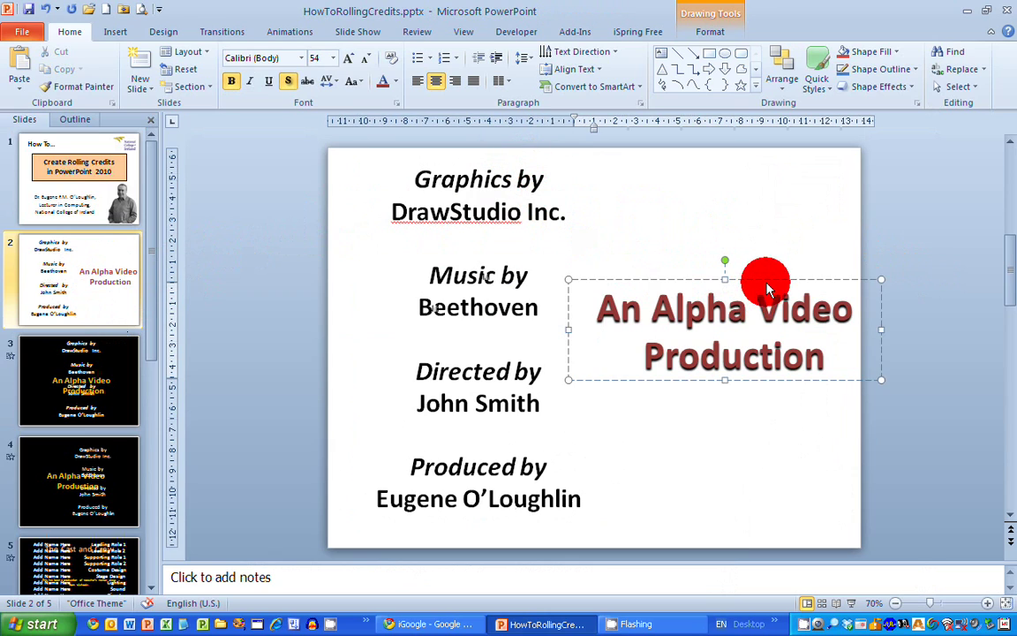
left_click(768, 281)
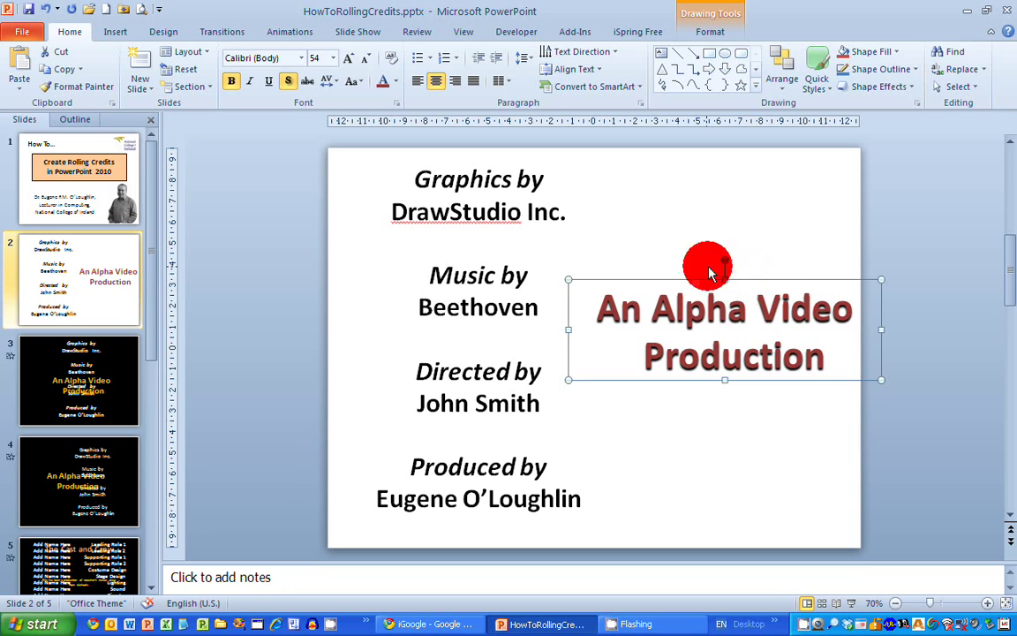
Add the Credits entrance effect to the credits list text box on slide 2
left_click(485, 214)
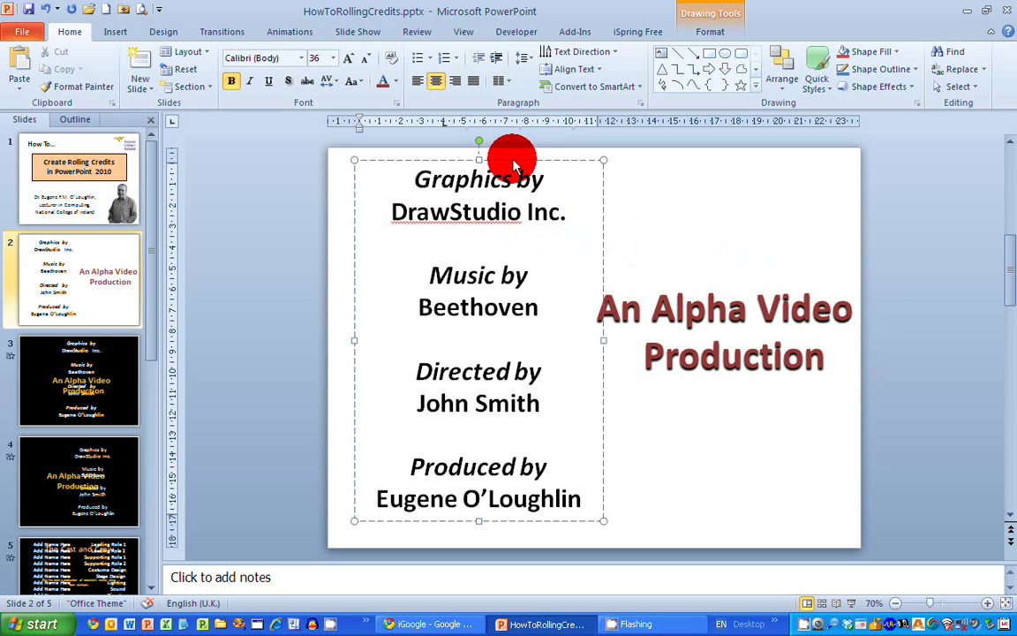
left_click(514, 162)
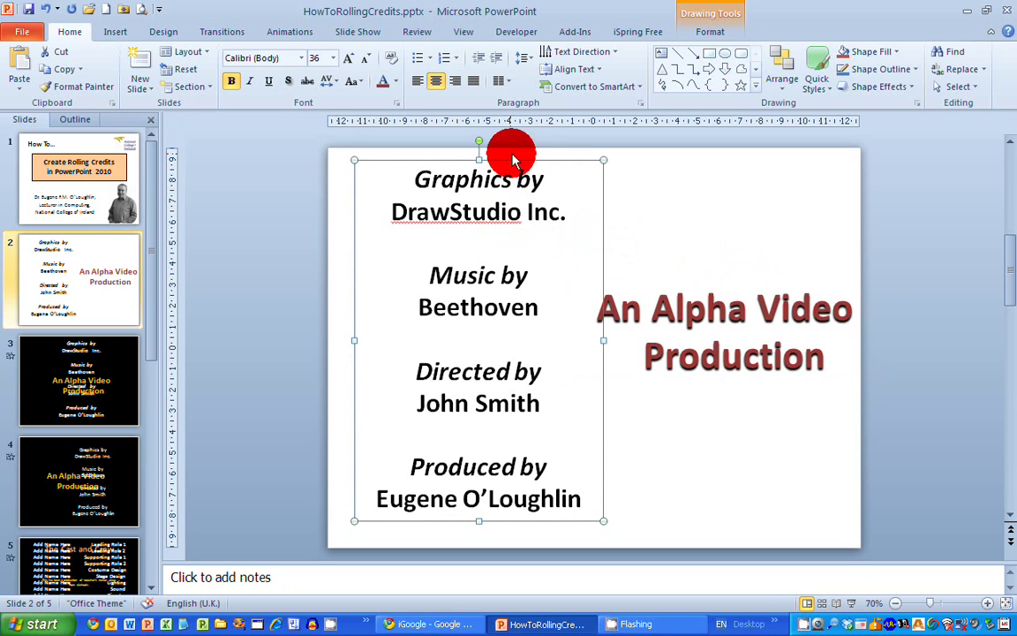
left_click(297, 35)
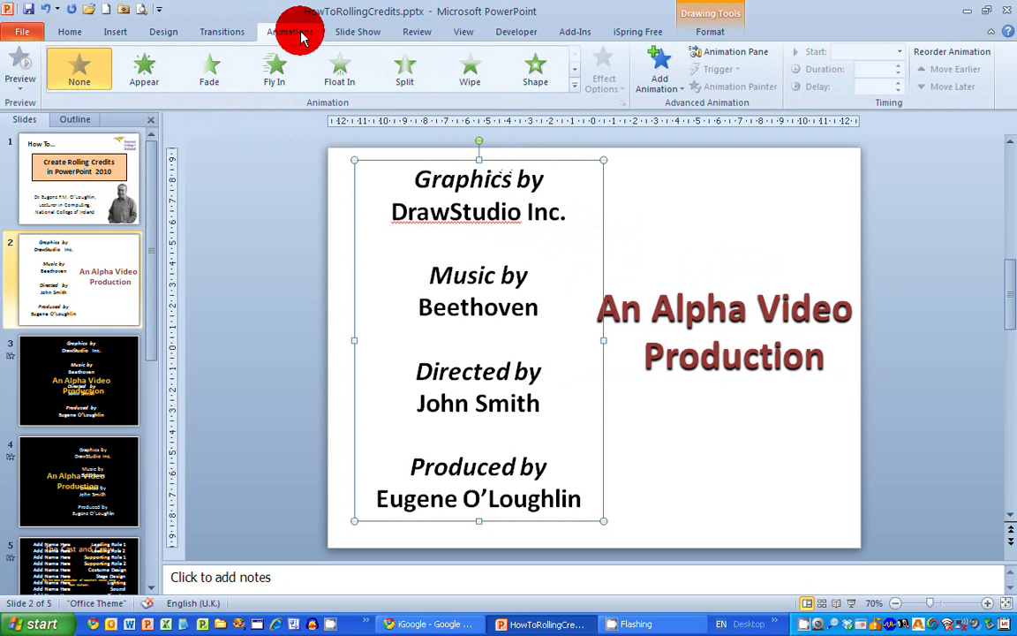
left_click(676, 90)
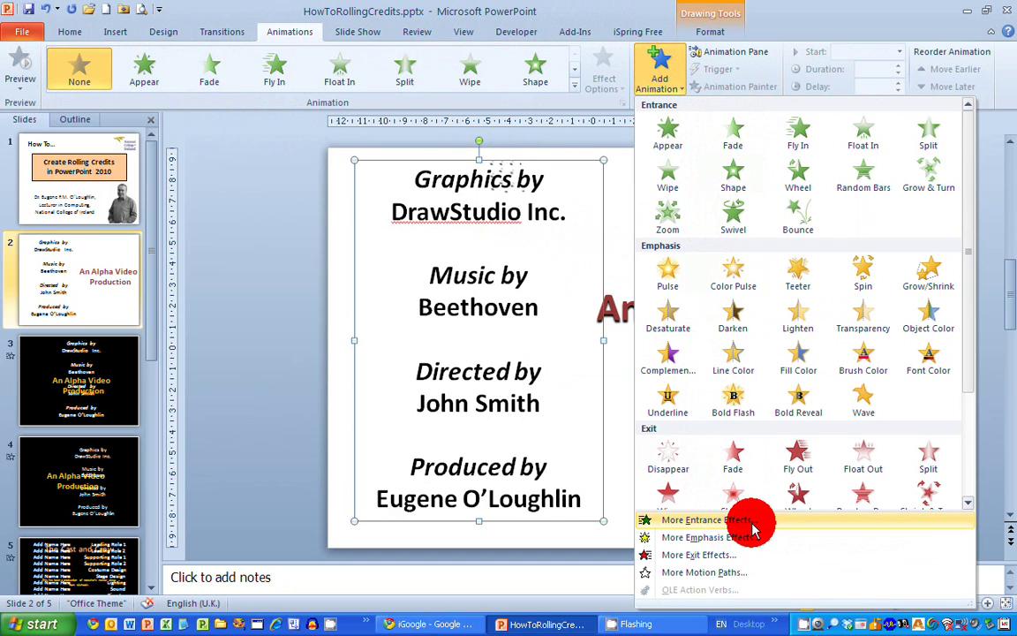
left_click(704, 519)
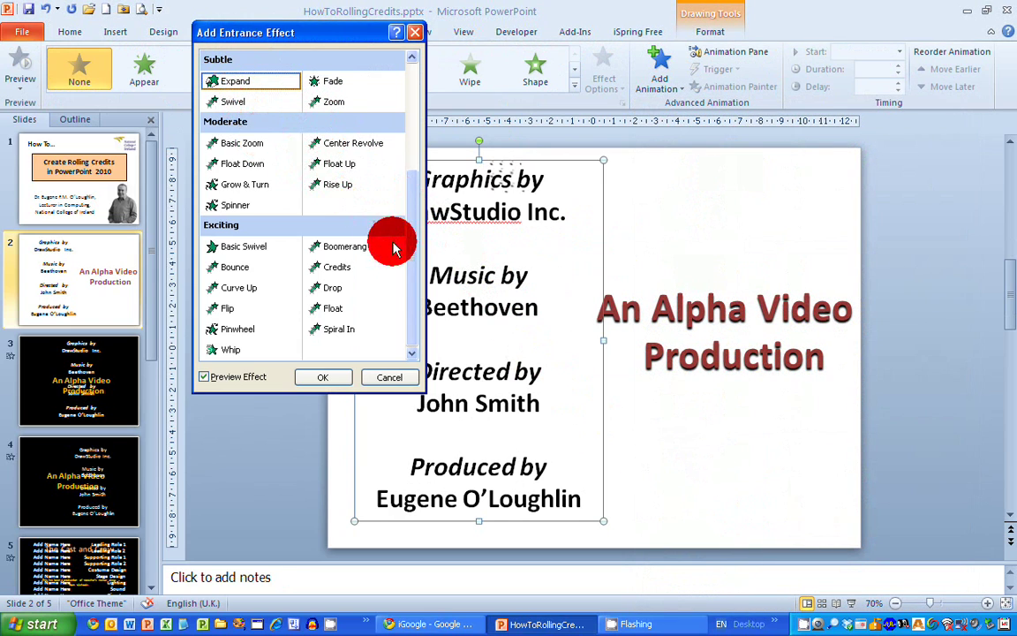
left_click(341, 269)
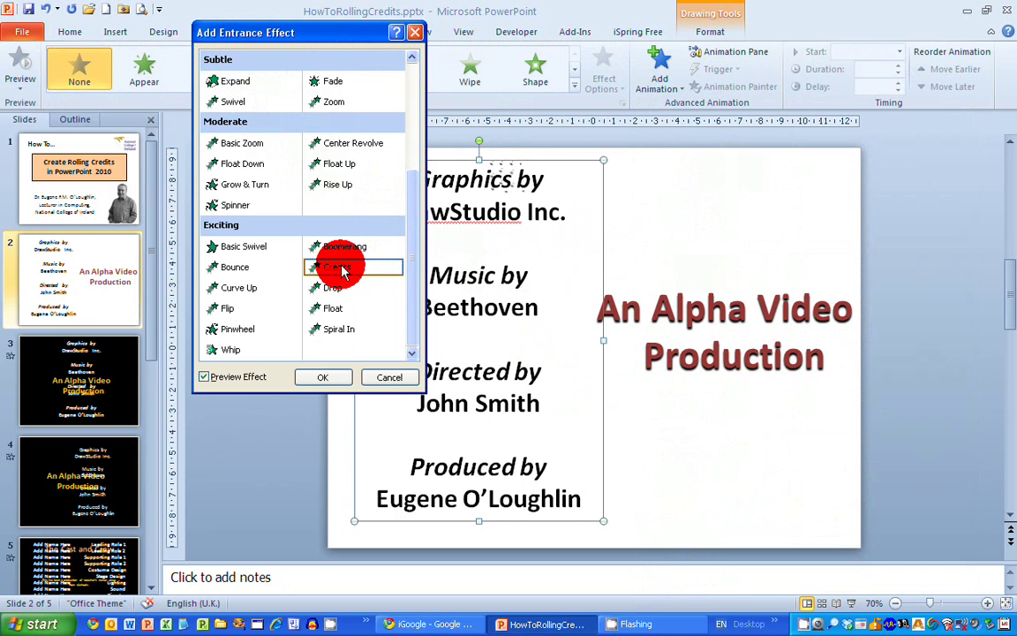
left_click(336, 378)
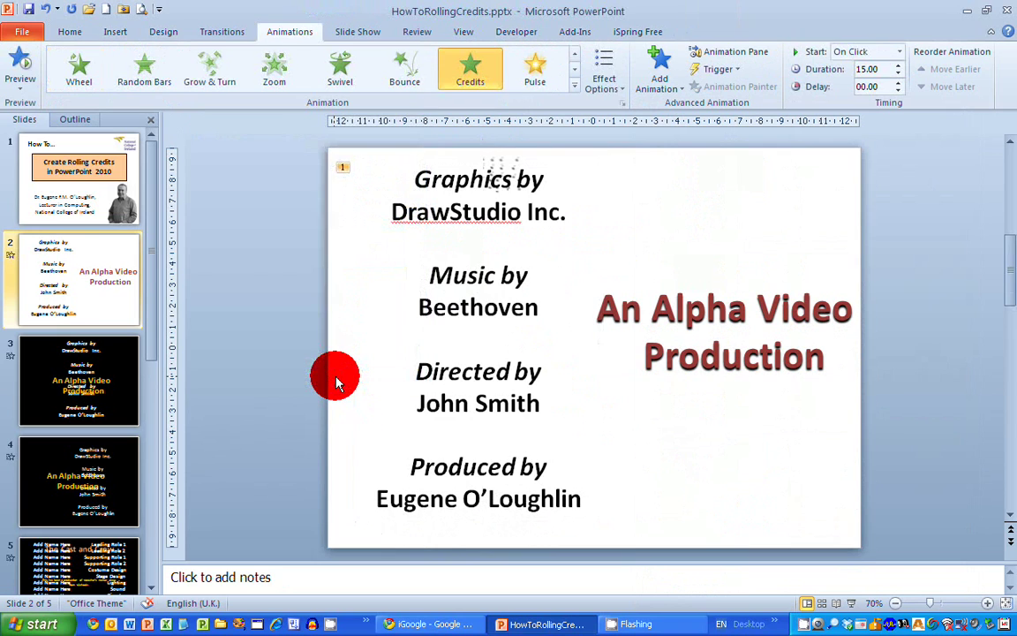
Set the credits list's animation to start After Previous with a duration of 10 seconds
left_click(478, 202)
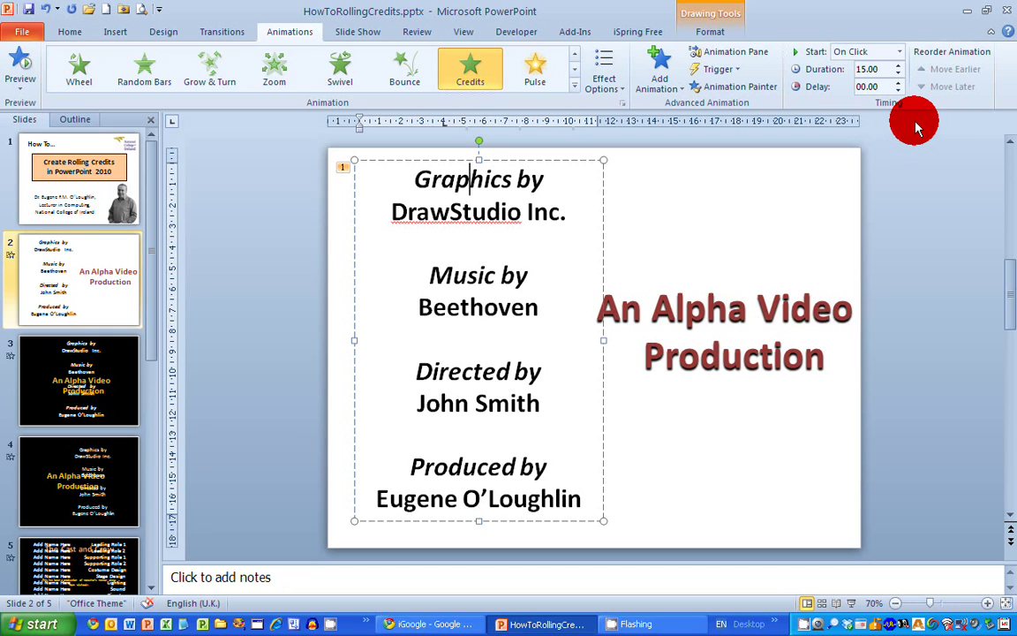
left_click(898, 51)
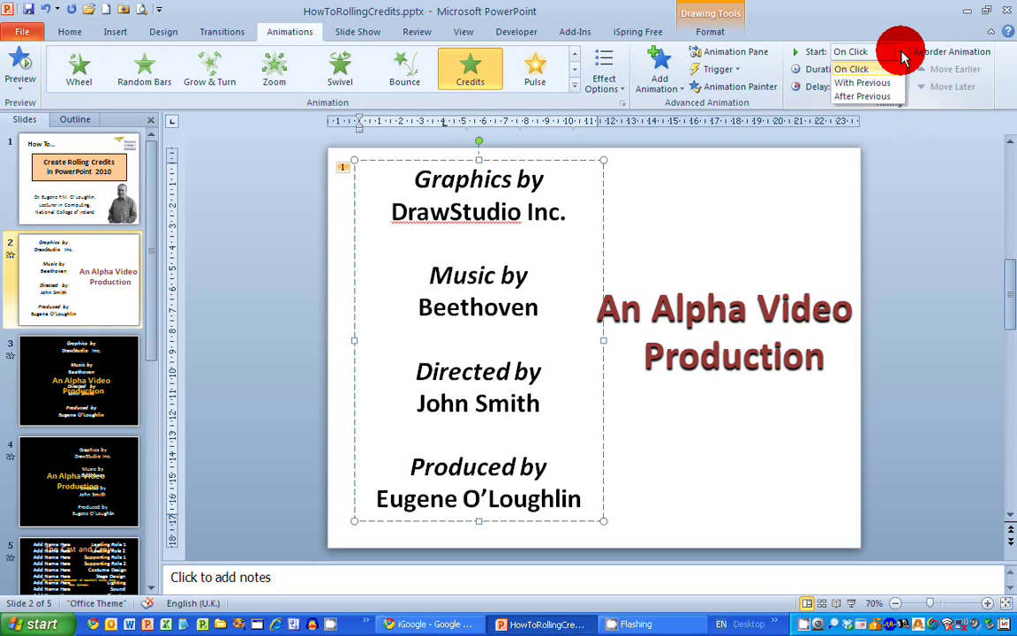
left_click(880, 100)
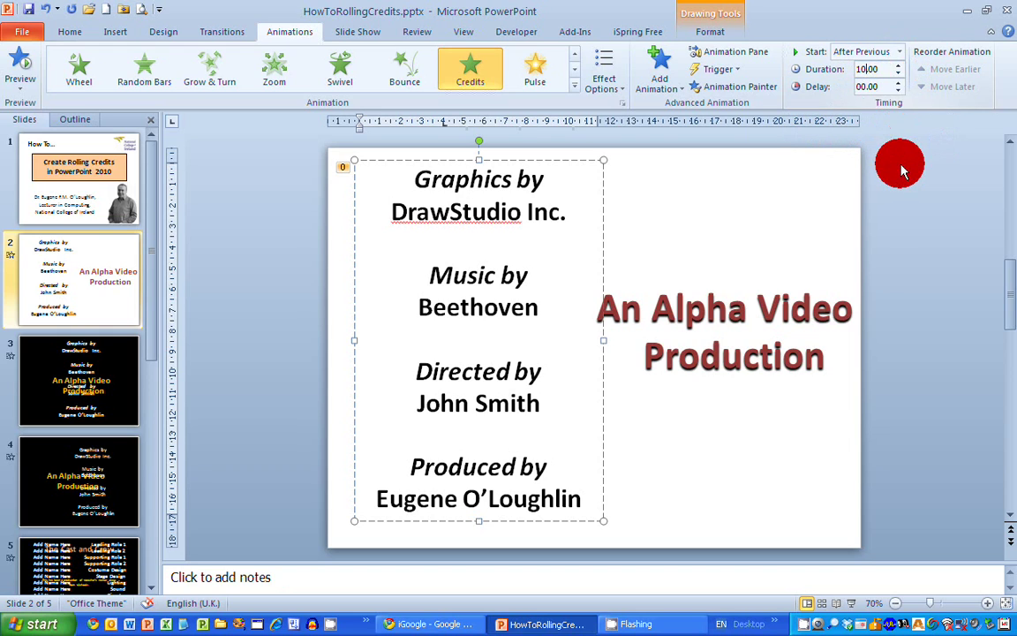
left_click(636, 220)
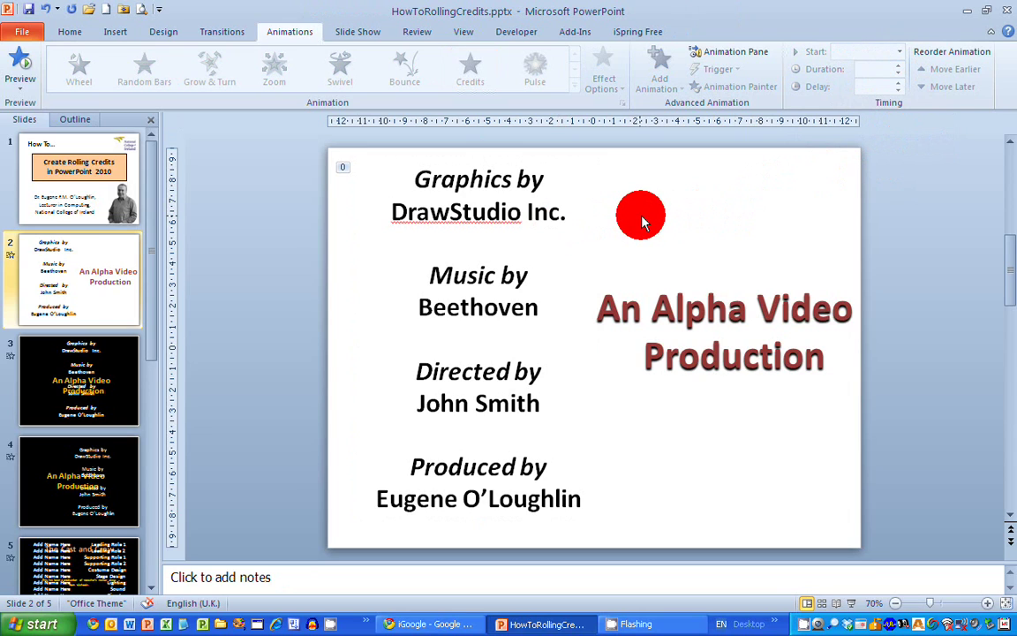
Show the slide's animation sequence and preview the credits list's rolling effect
left_click(733, 55)
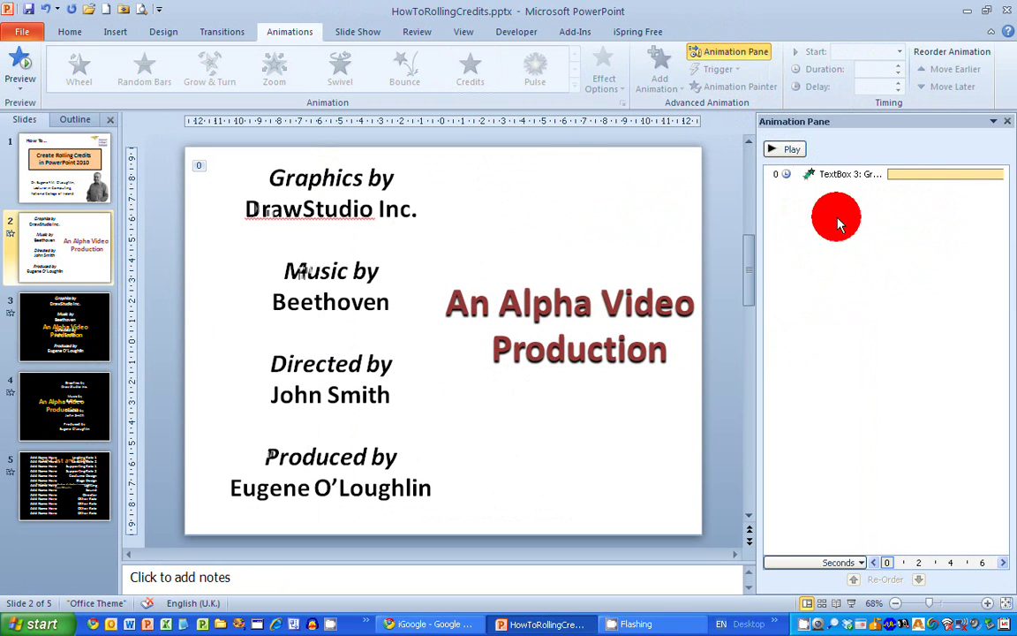
left_click(856, 174)
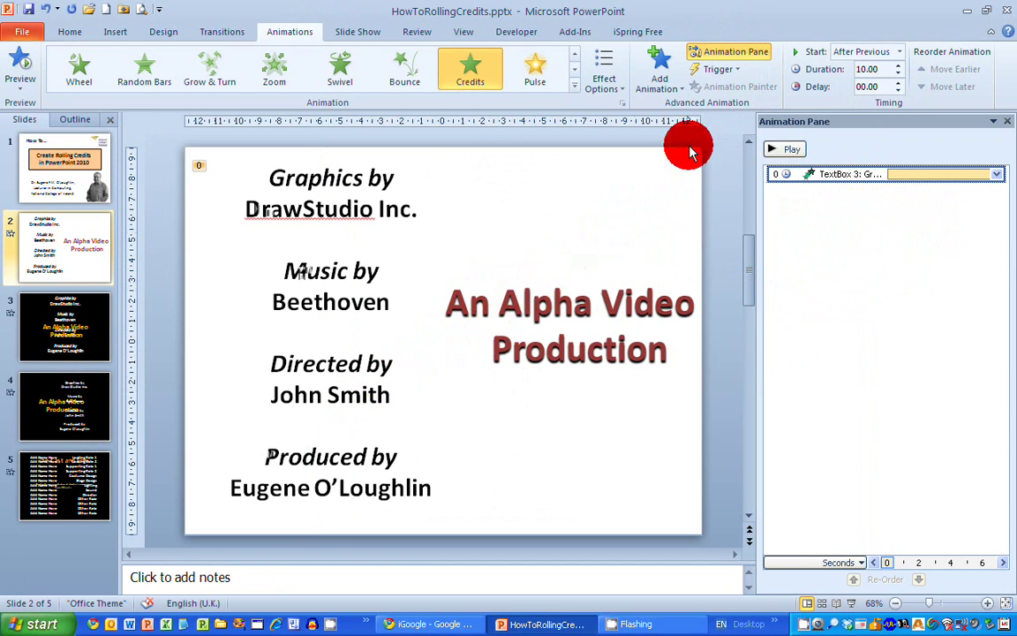
left_click(792, 151)
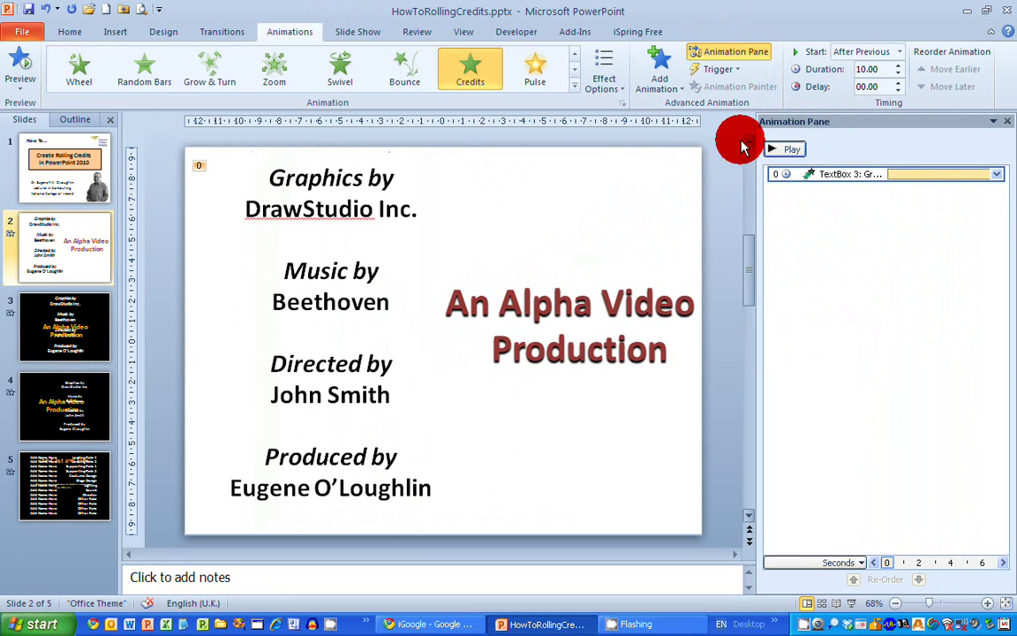
Add a Fade entrance effect to the "An Alpha Video Production" text box
left_click(579, 298)
left_click(631, 282)
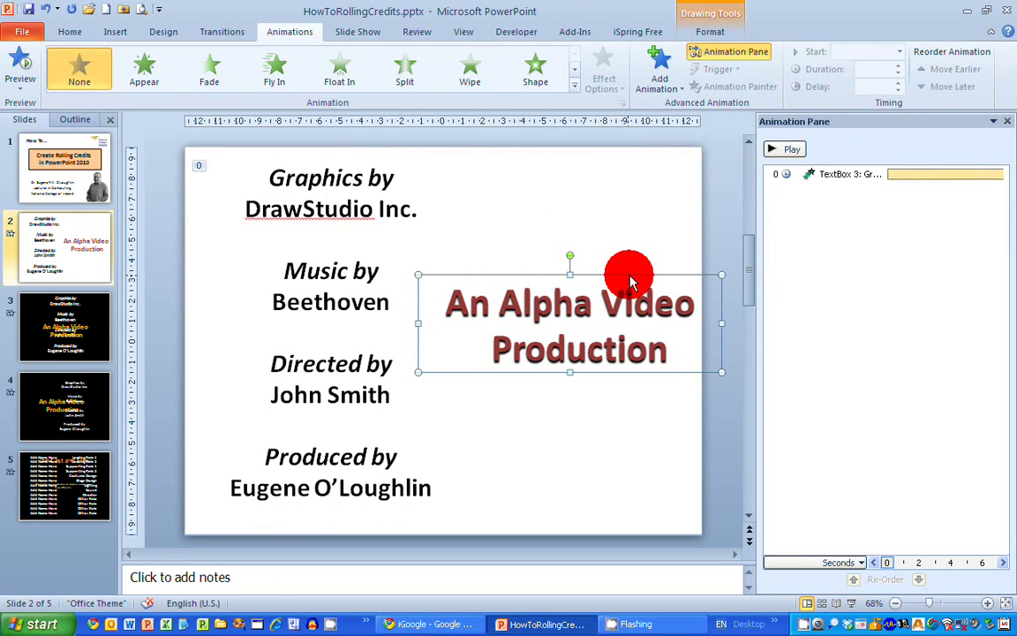
left_click(673, 89)
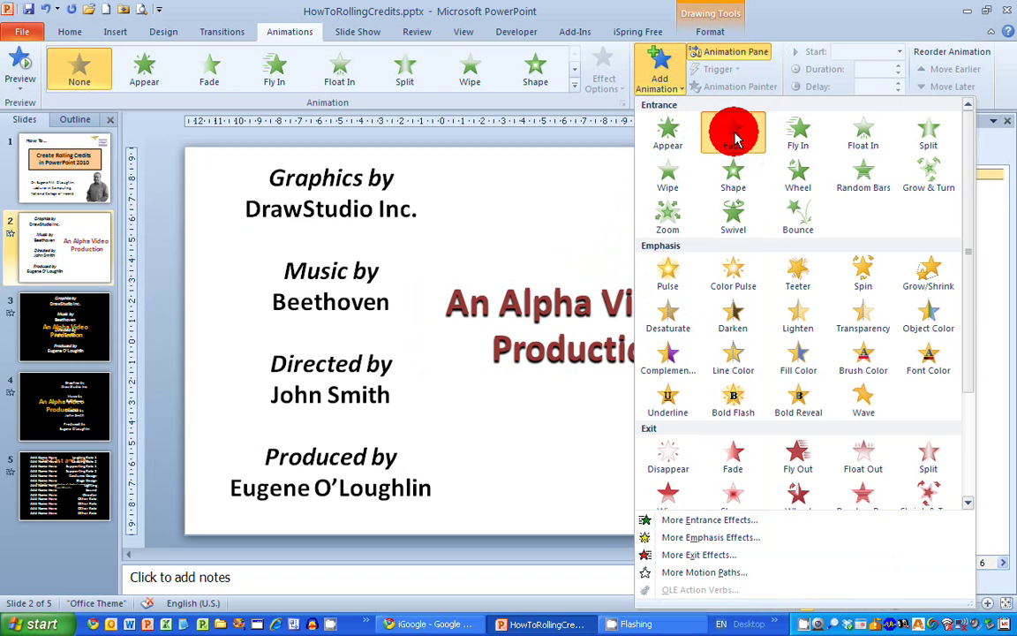
left_click(734, 133)
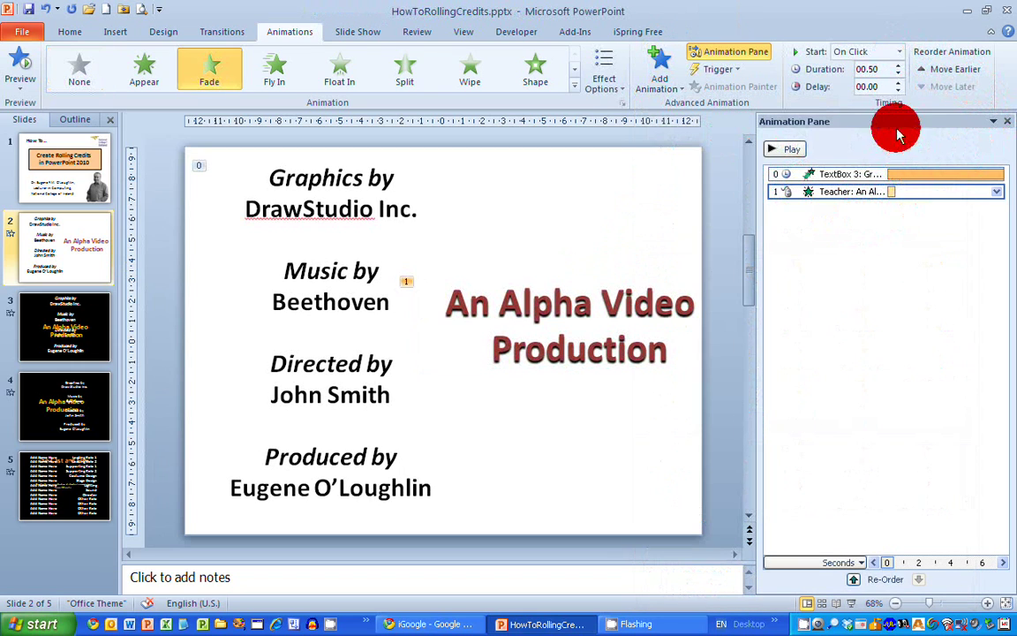
Set the title's Fade animation to start After Previous and preview it
left_click(900, 53)
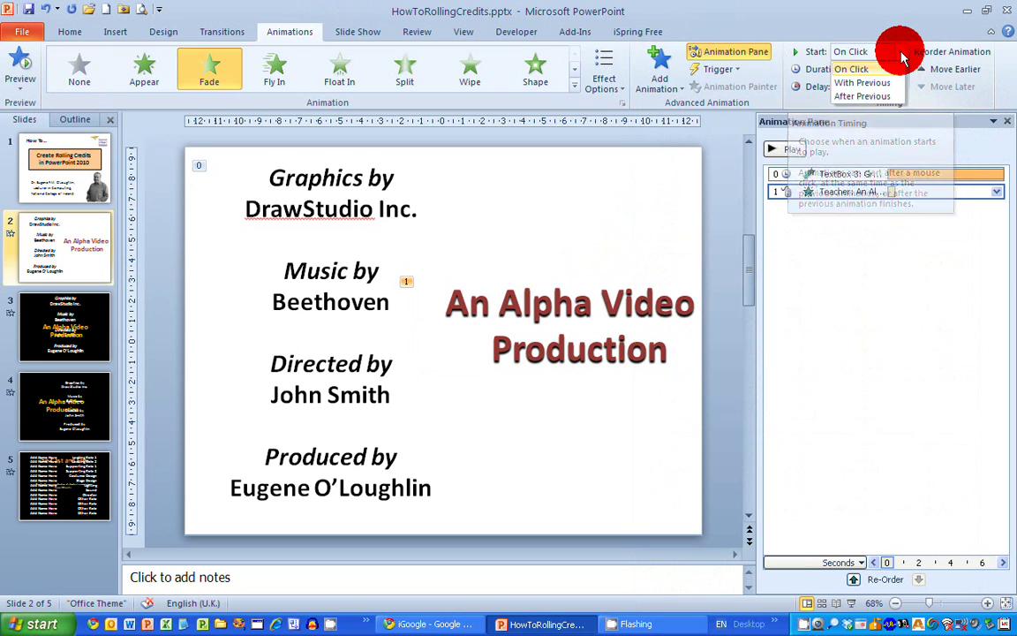
left_click(878, 99)
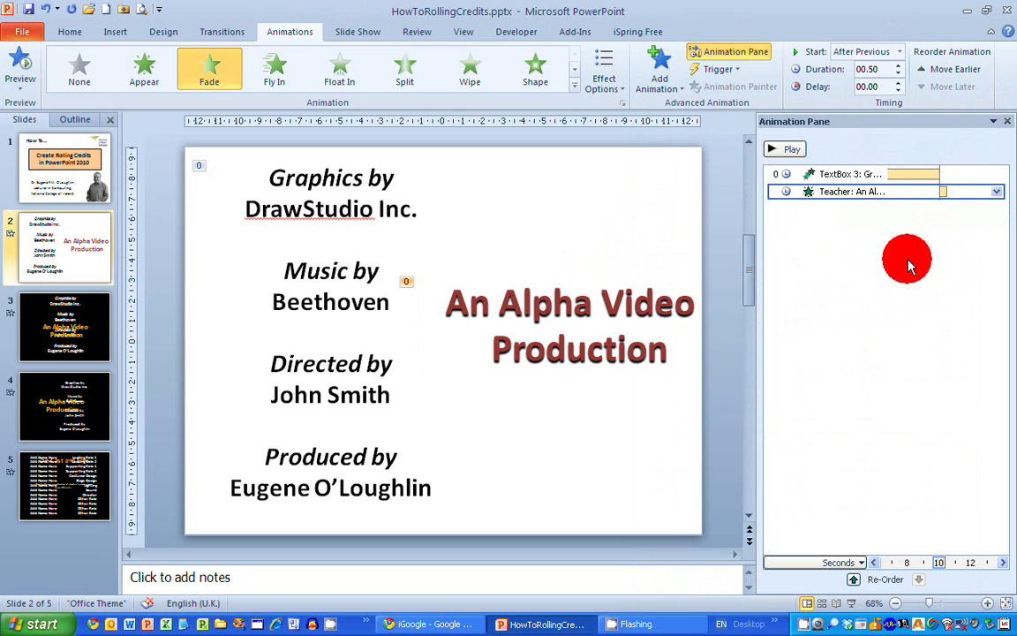
left_click(788, 152)
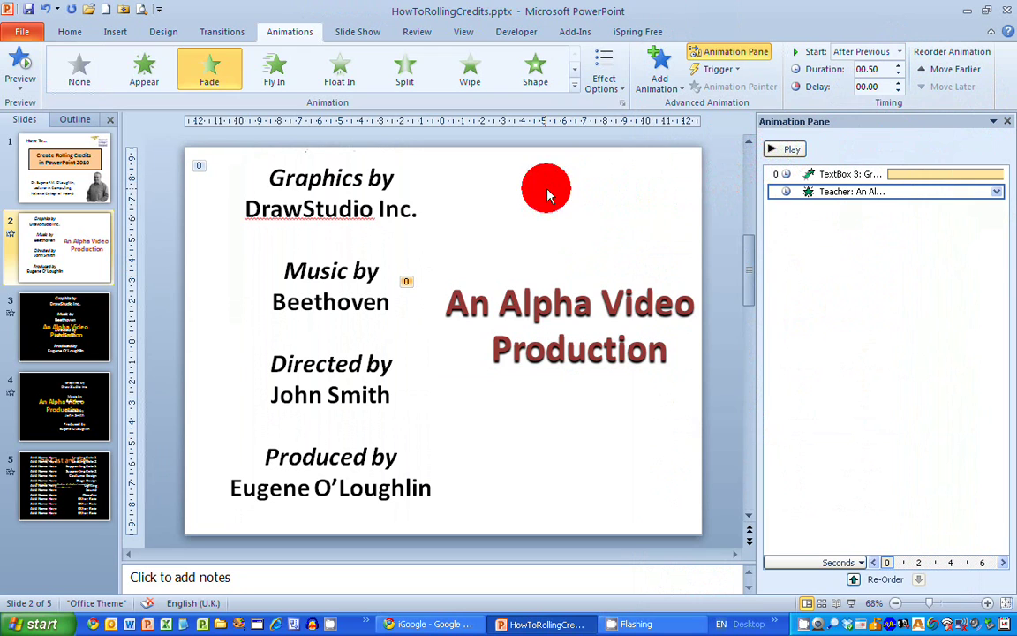
Move the credits list and the "An Alpha Video Production" title to the middle of the slide so they overlap
left_click(375, 210)
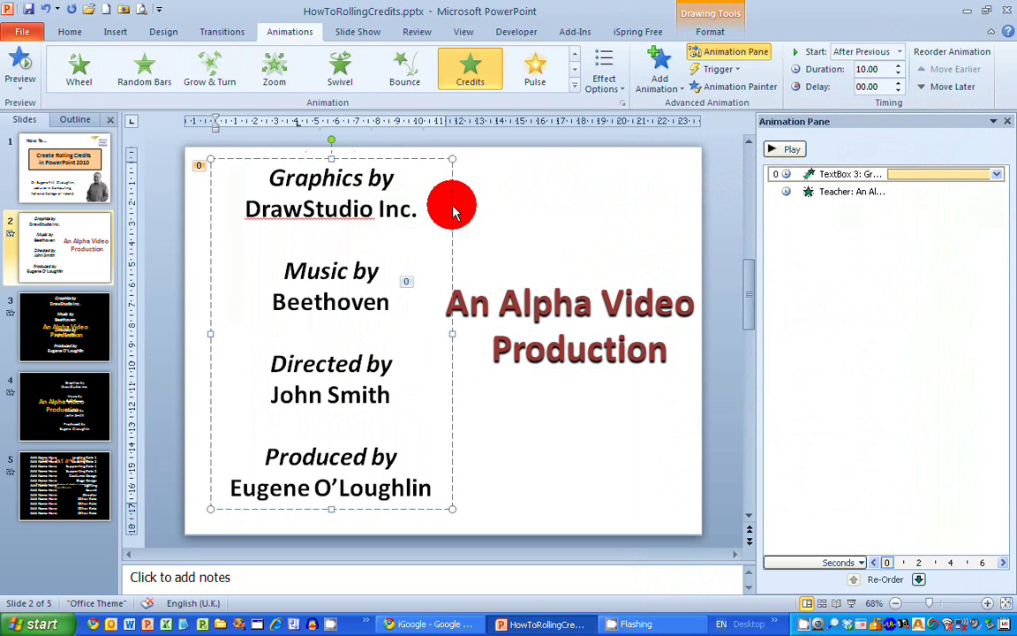
left_click_drag(453, 212, 574, 209)
left_click(671, 299)
left_click_drag(672, 302, 541, 294)
left_click(653, 308)
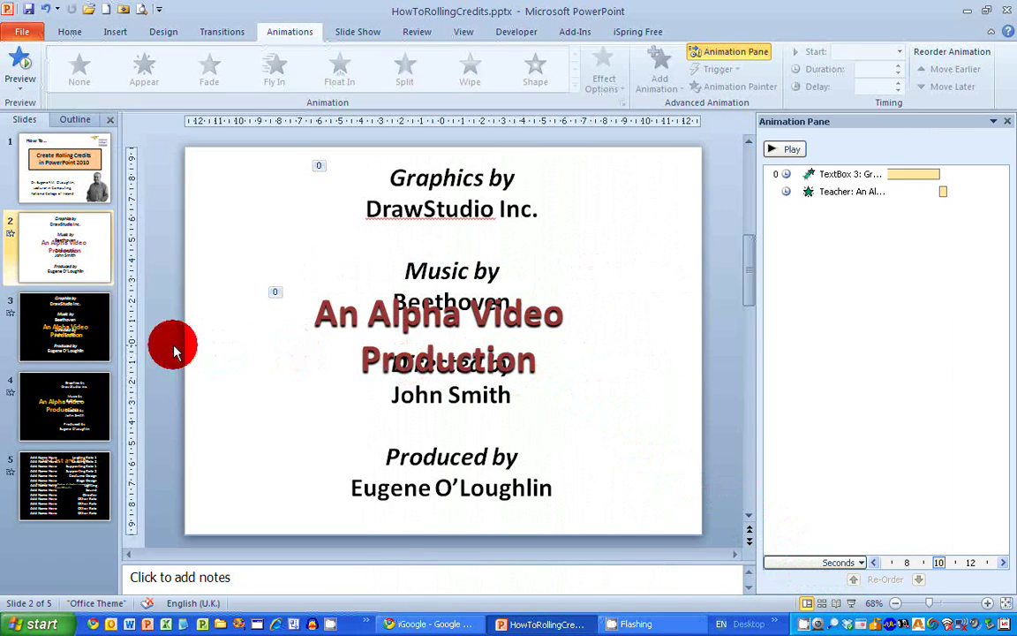
Open slide 3, the version of the credits on a black background
left_click(55, 330)
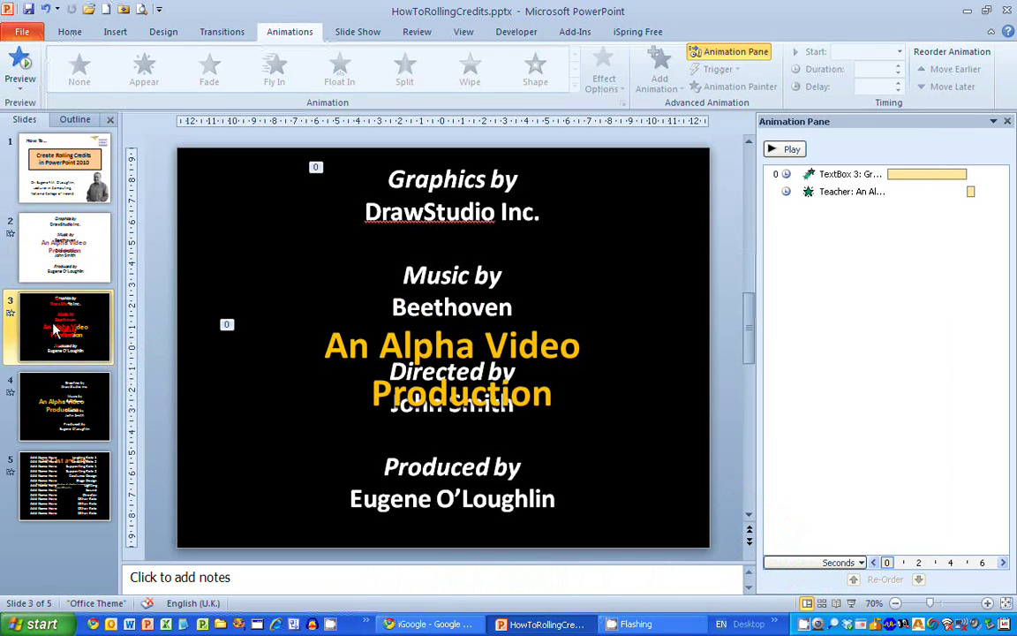